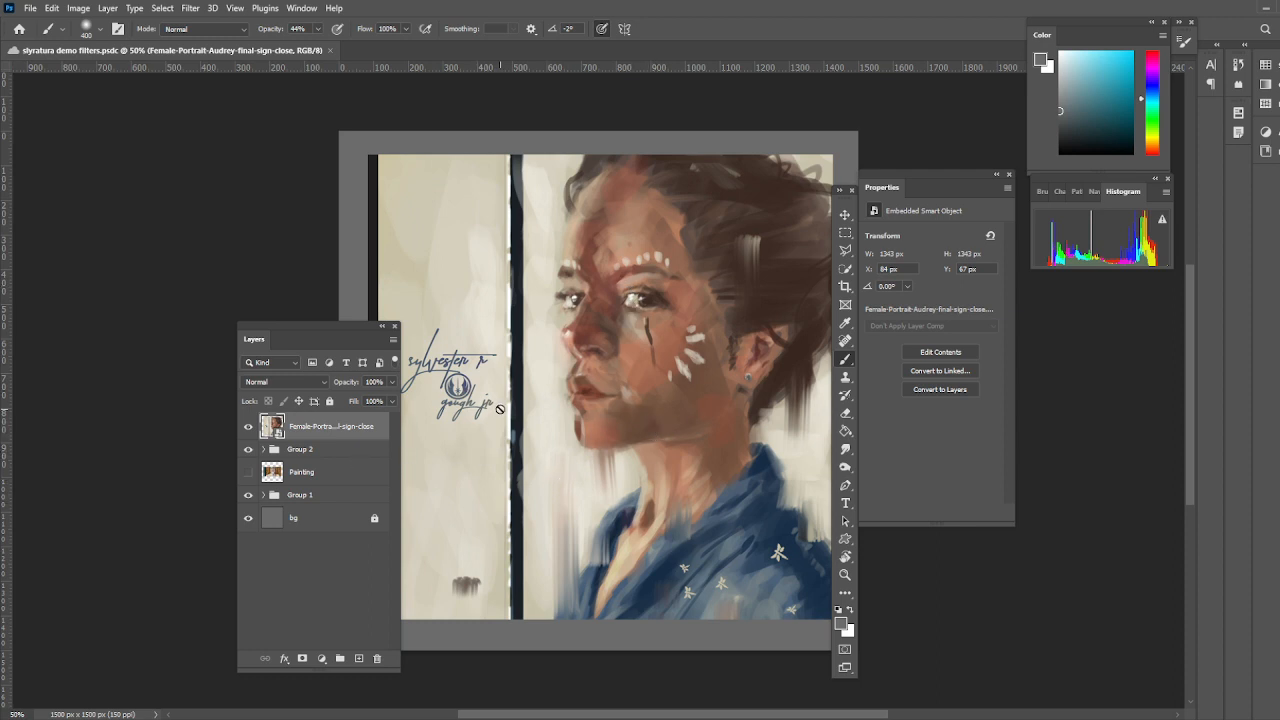
- Add a Levels adjustment layer above the portrait and set its midtones to 0.66 and white input level to 237
drag(353, 328, 395, 309)
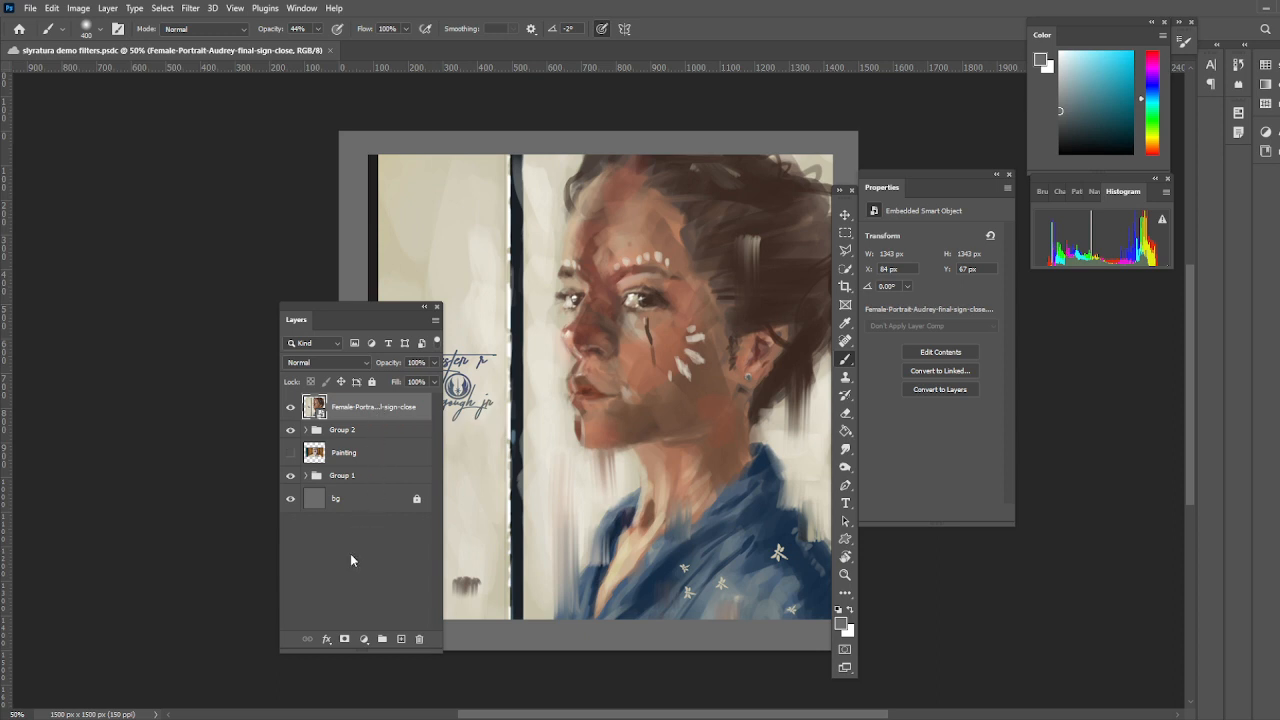
click(365, 640)
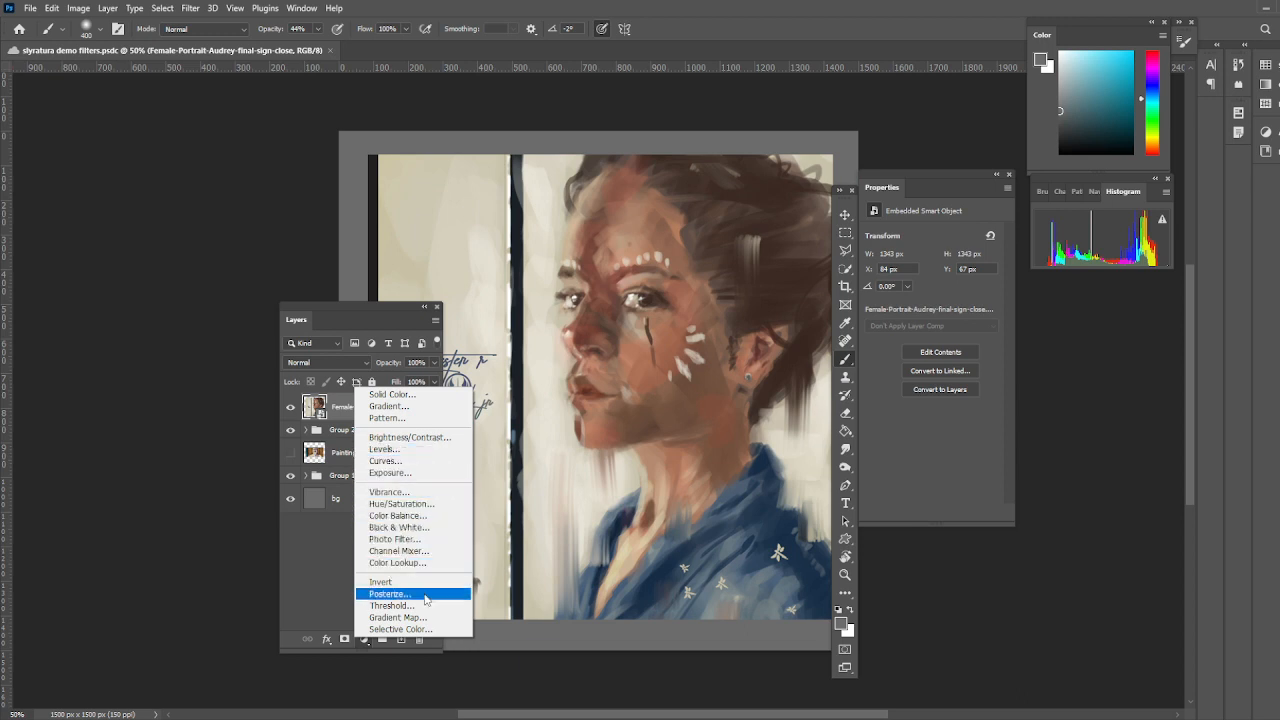
click(405, 450)
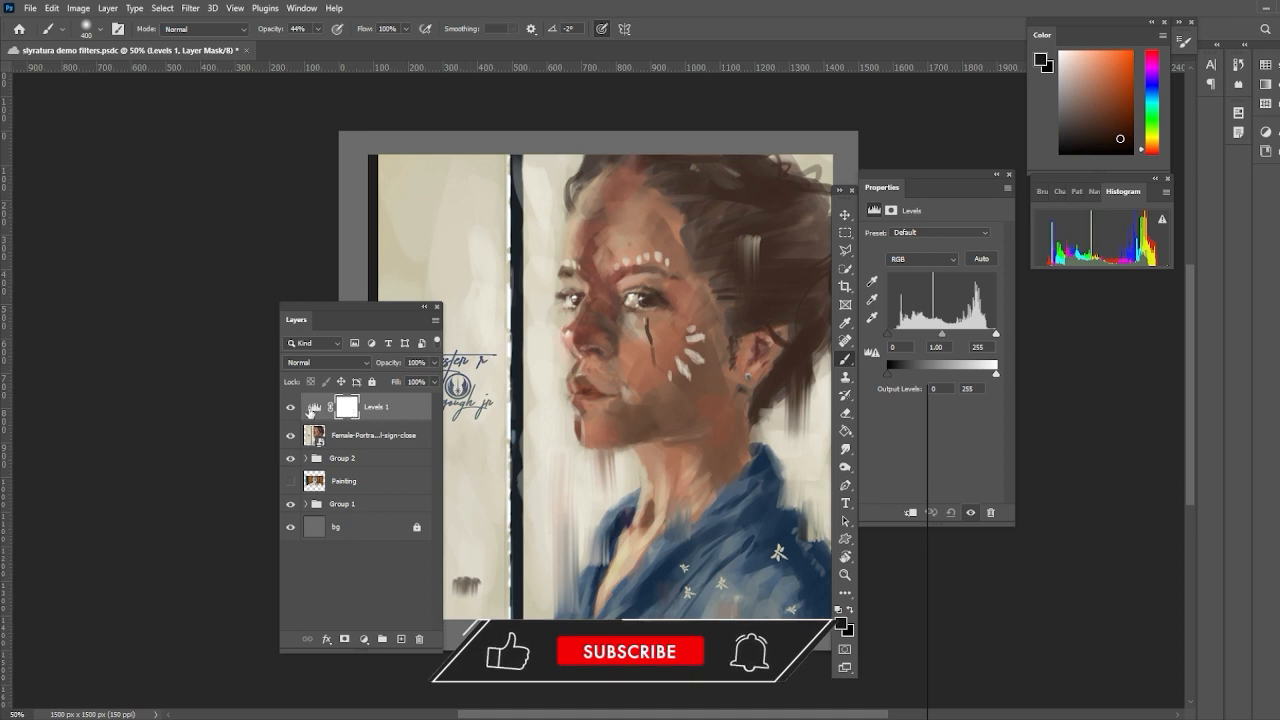
click(314, 408)
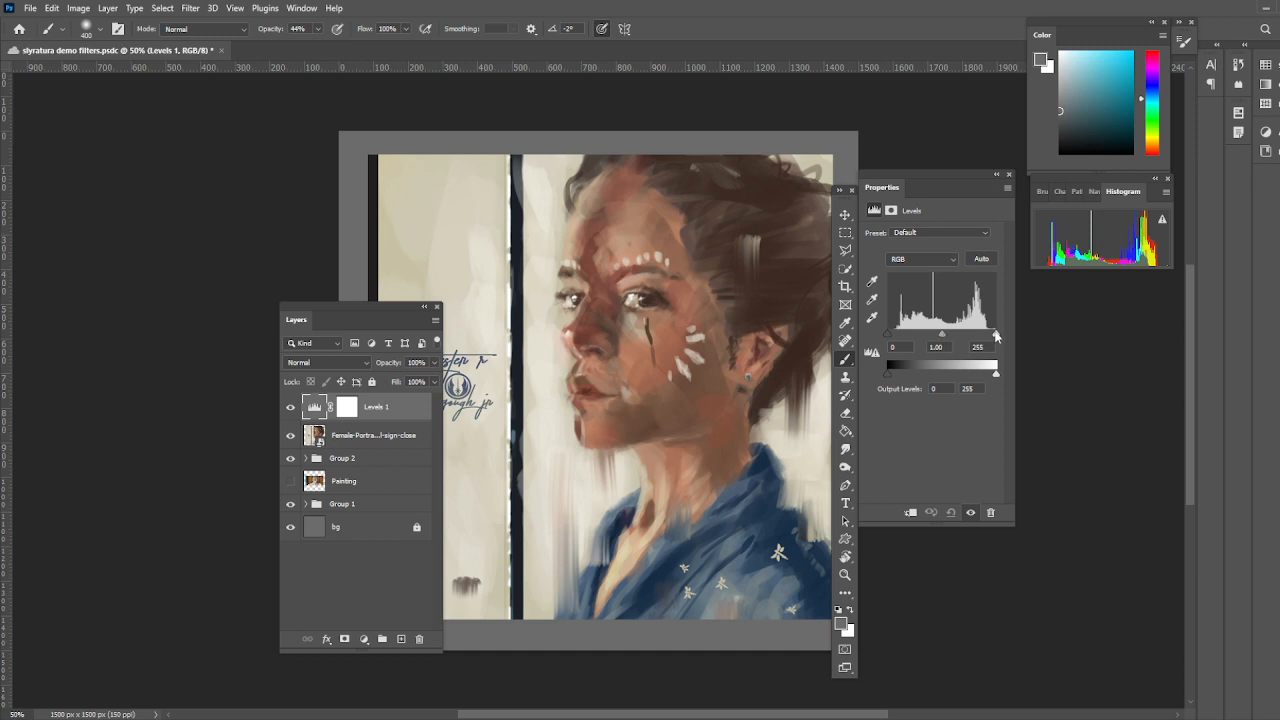
mouse_move(941, 333)
mouse_down()
mouse_move(992, 338)
mouse_move(952, 339)
mouse_up()
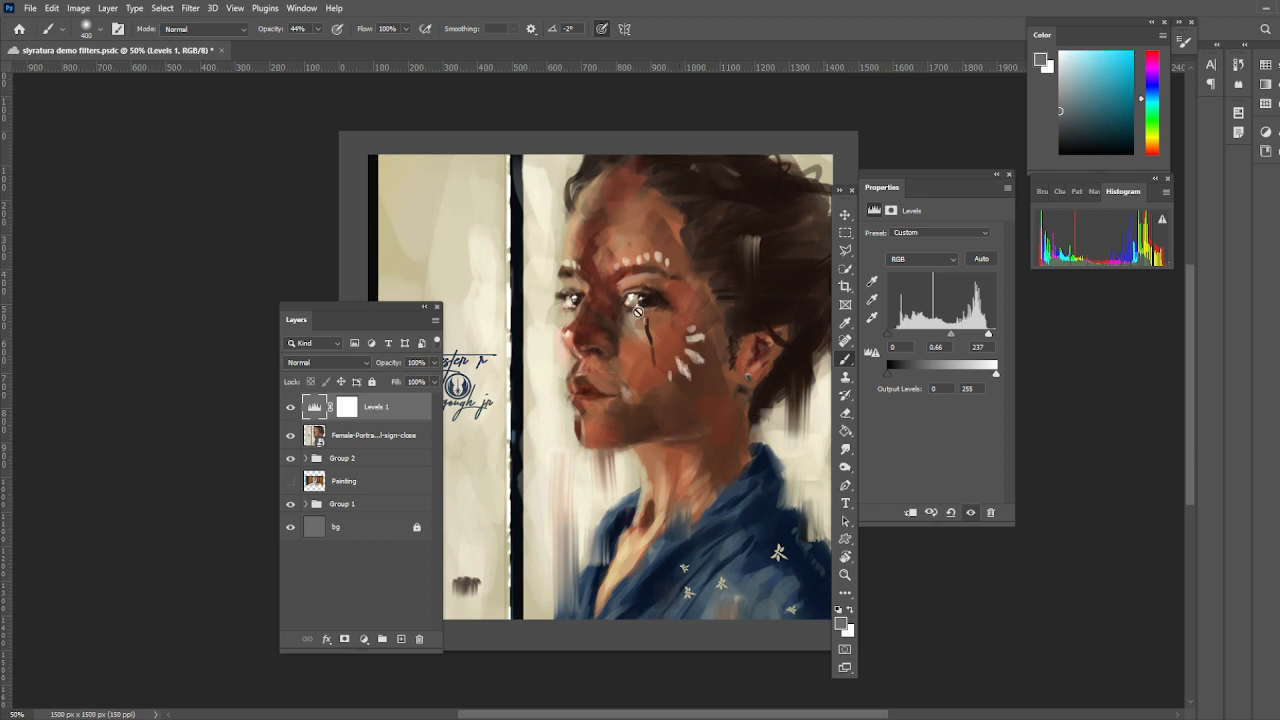
- Invert the Levels layer's white mask to black and bring its Levels settings back up
click(349, 409)
click(346, 411)
key(x)
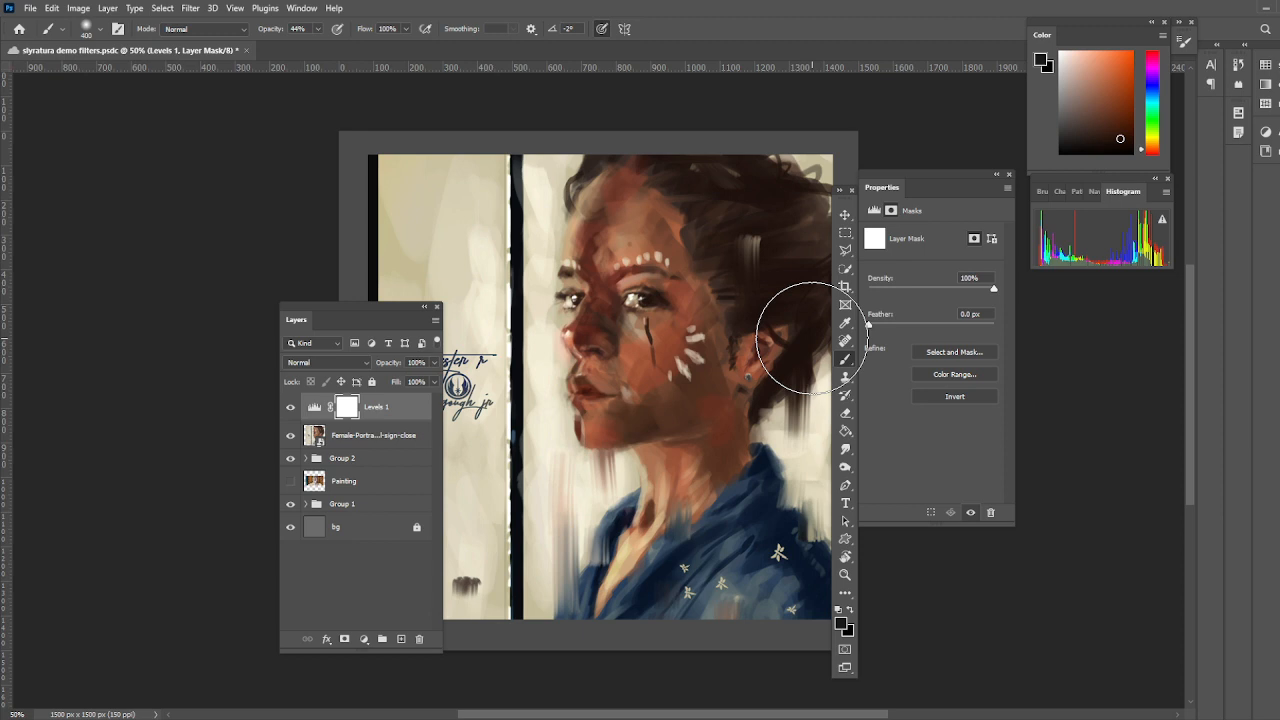
key(ctrl+i)
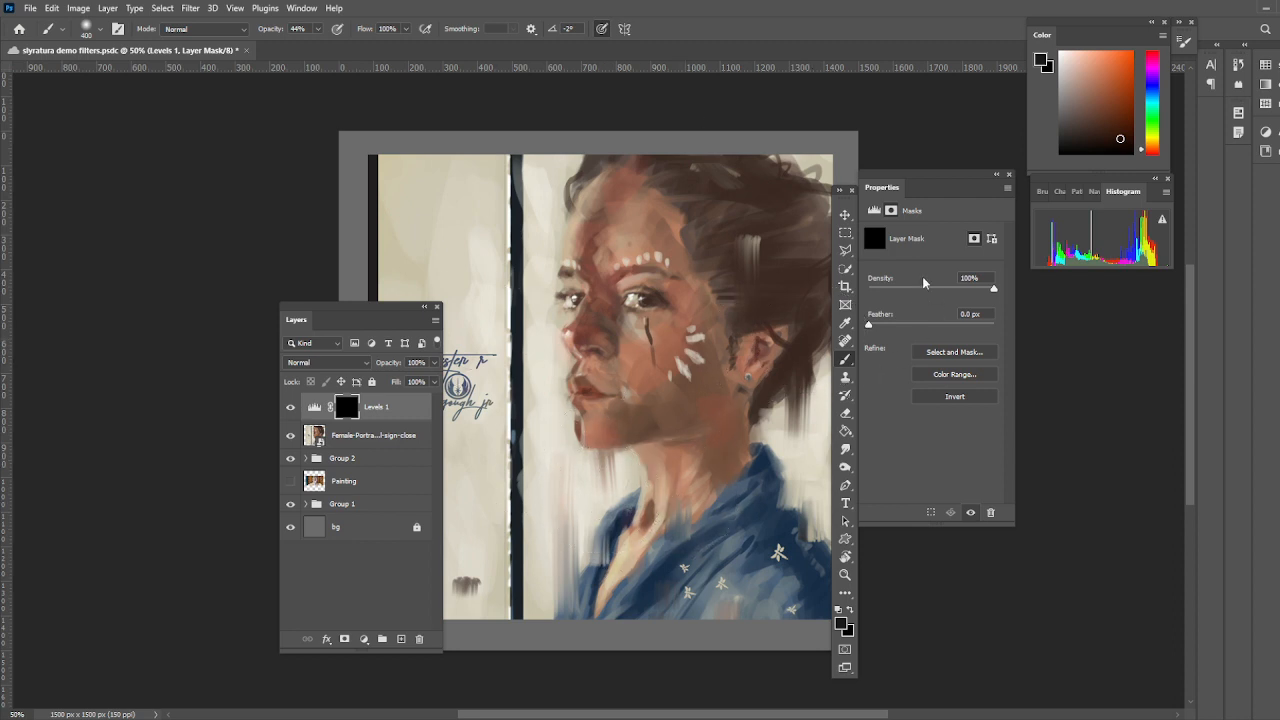
click(875, 210)
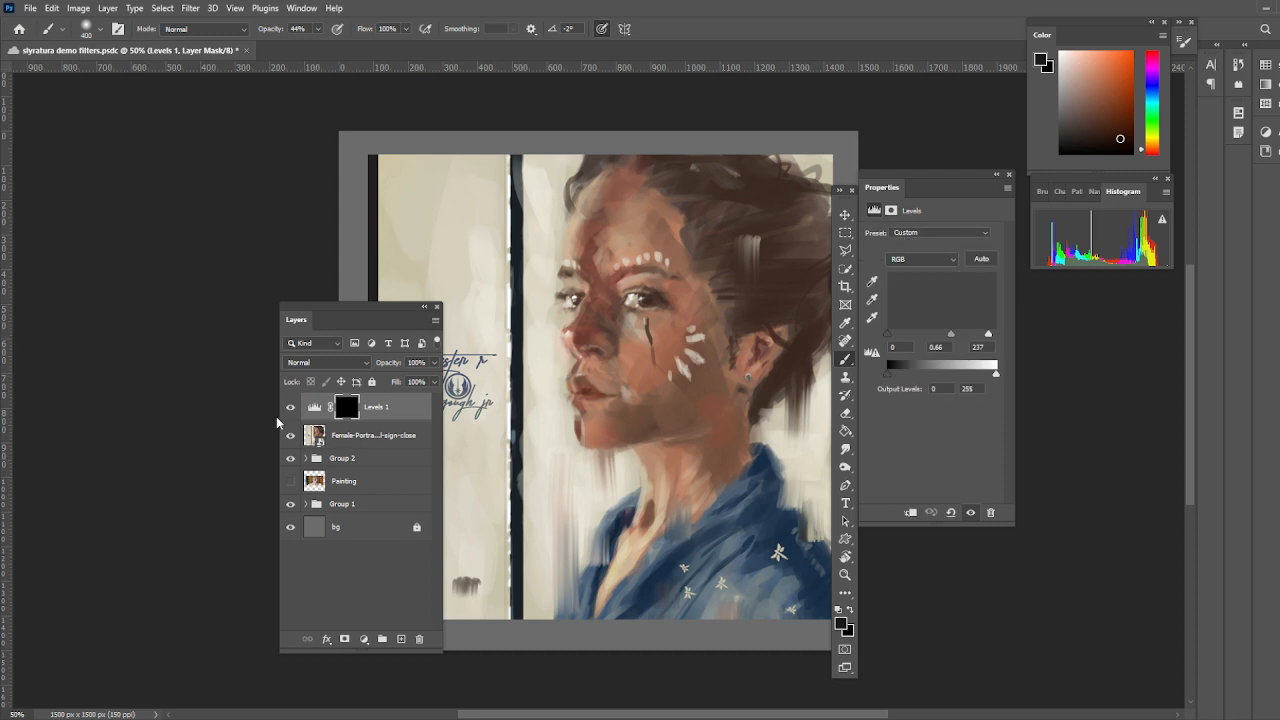
- Set the foreground colour to white and brush the Levels effect into the mask over the face and hair
click(839, 610)
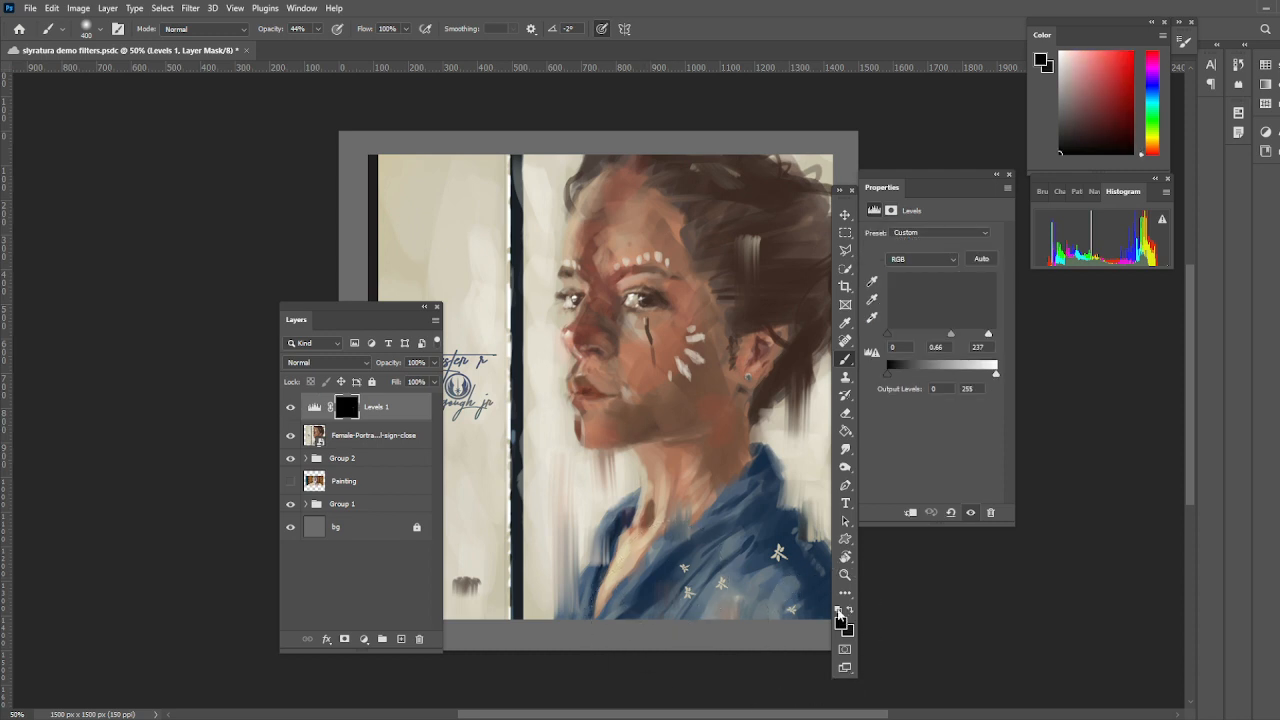
key(x)
drag(700, 443, 665, 456)
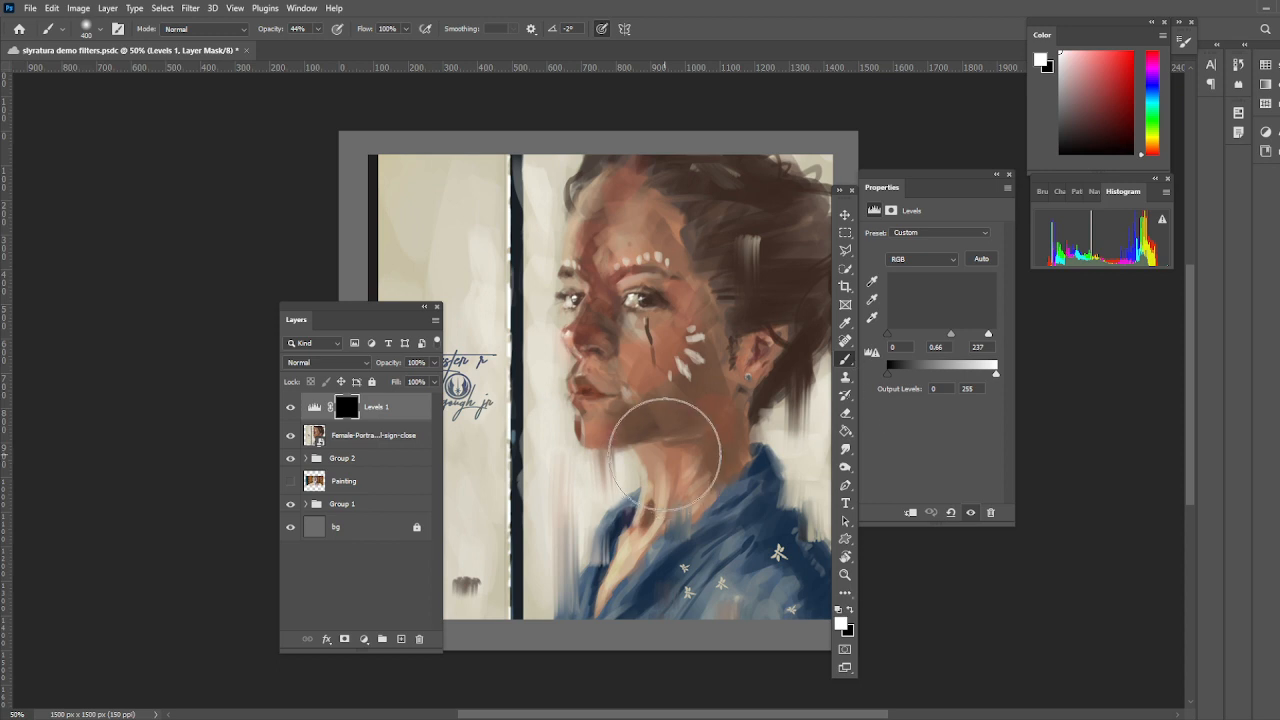
mouse_move(652, 286)
mouse_down()
mouse_move(701, 299)
mouse_move(652, 306)
mouse_move(649, 292)
mouse_move(632, 305)
mouse_move(645, 291)
mouse_move(585, 305)
mouse_move(597, 294)
mouse_move(583, 346)
mouse_move(598, 428)
mouse_move(585, 404)
mouse_move(630, 366)
mouse_move(600, 291)
mouse_move(617, 269)
mouse_move(613, 243)
mouse_move(680, 185)
mouse_move(676, 201)
mouse_move(706, 212)
mouse_move(727, 243)
mouse_move(713, 279)
mouse_move(733, 276)
mouse_move(760, 311)
mouse_move(791, 283)
mouse_move(752, 220)
mouse_move(789, 211)
mouse_move(744, 193)
mouse_move(786, 217)
mouse_move(744, 395)
mouse_up()
- Resize the brush to 200 and paint white on the Levels mask over the jaw, cheek and brow
key(bracketleft)
key(bracketleft)
key(bracketleft)
key(bracketleft)
key(bracketleft)
key(bracketleft)
key(bracketleft)
key(bracketleft)
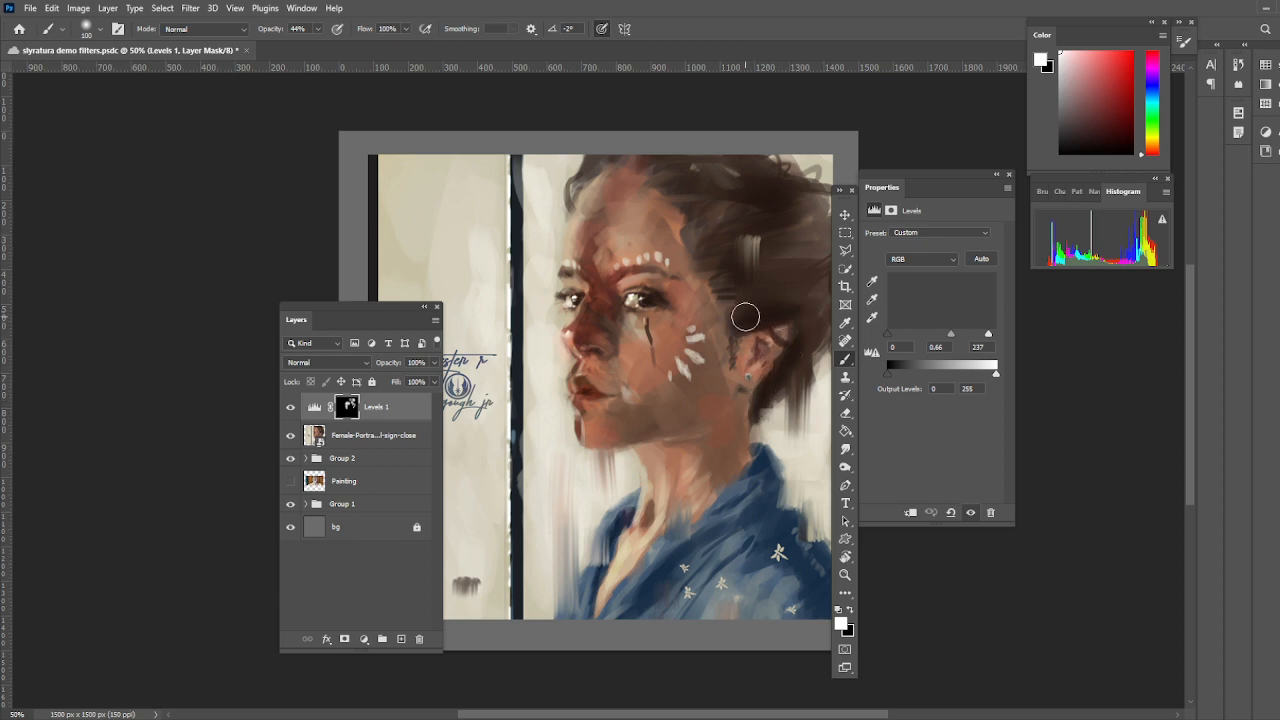
key(bracketright)
key(bracketright)
key(bracketright)
key(bracketright)
mouse_move(714, 422)
mouse_down()
mouse_move(630, 450)
mouse_move(714, 413)
mouse_move(708, 426)
mouse_move(732, 376)
mouse_move(712, 417)
mouse_move(662, 435)
mouse_move(730, 365)
mouse_move(756, 287)
mouse_move(714, 378)
mouse_move(612, 427)
mouse_move(667, 406)
mouse_move(696, 370)
mouse_move(635, 311)
mouse_move(657, 311)
mouse_move(617, 295)
mouse_move(631, 273)
mouse_move(669, 275)
mouse_move(587, 285)
mouse_up()
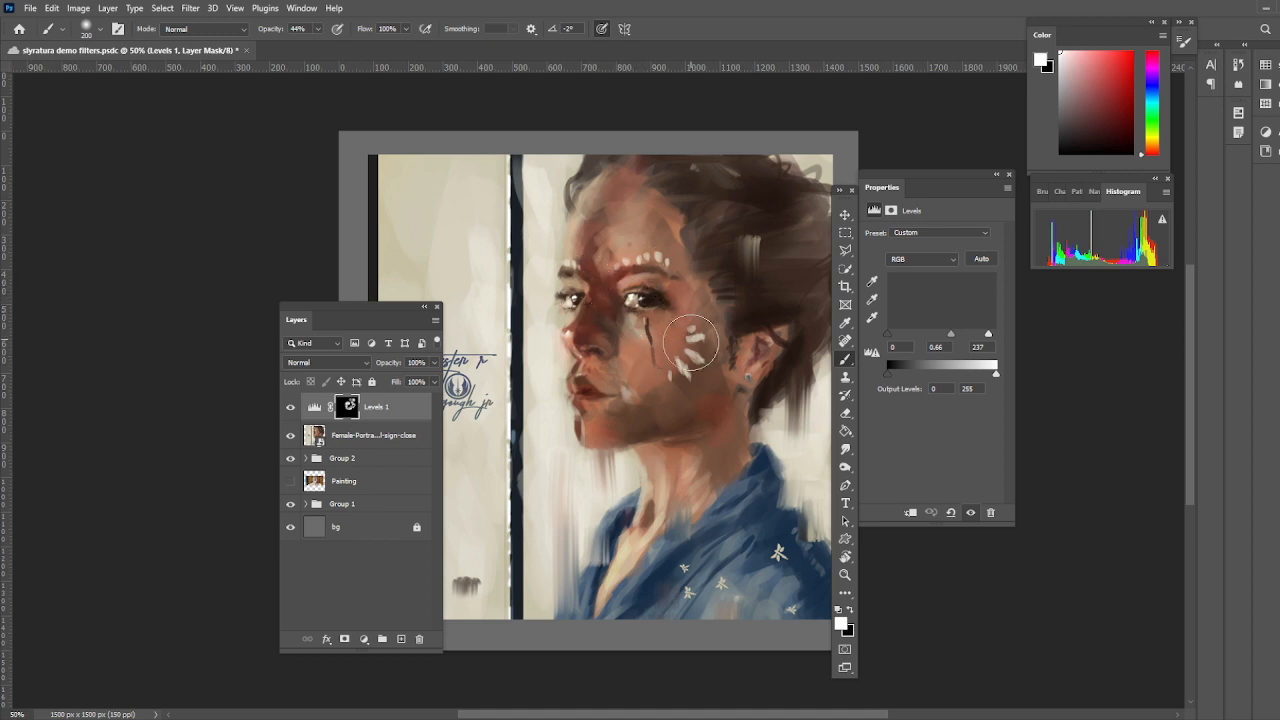
- Paint the Levels mask white over the neck and blue robe, enlarging the brush to 300 for the robe
mouse_move(712, 451)
mouse_down()
mouse_move(700, 485)
mouse_move(640, 520)
mouse_move(645, 540)
mouse_move(627, 540)
mouse_up()
key(bracketright)
key(bracketright)
drag(666, 584, 741, 521)
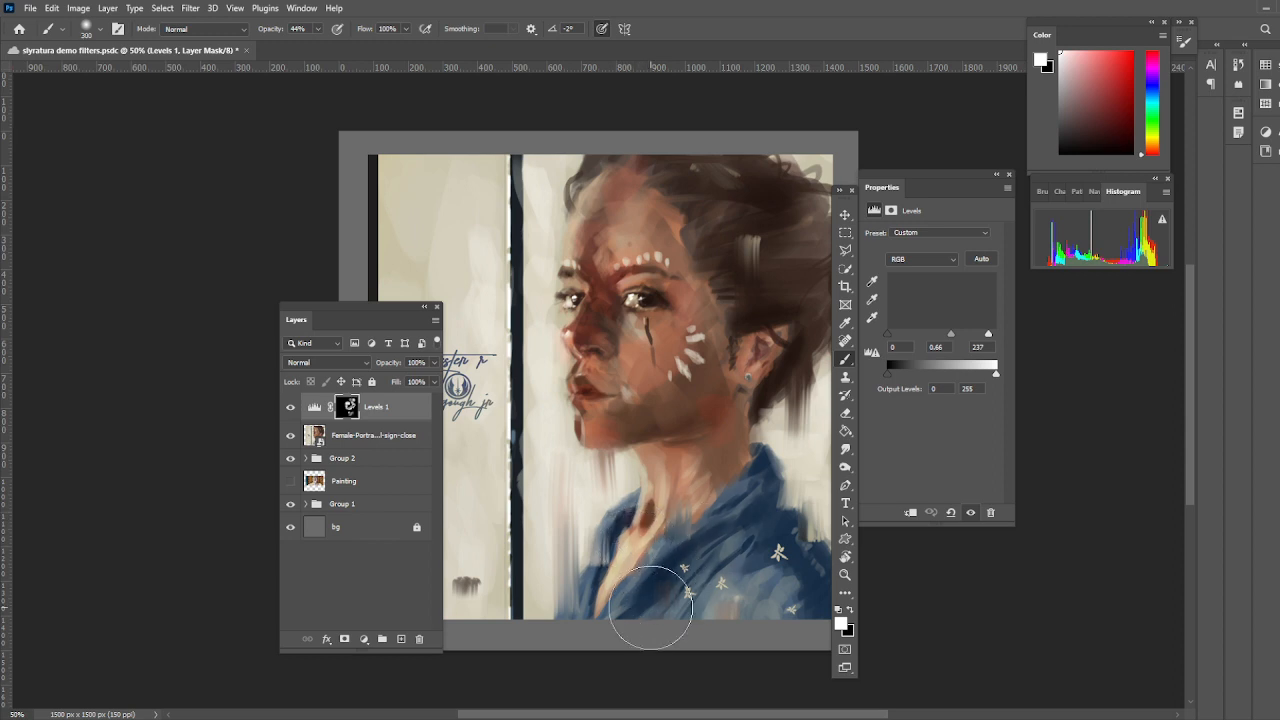
mouse_move(651, 609)
mouse_down()
mouse_move(763, 526)
mouse_move(726, 558)
mouse_move(782, 490)
mouse_move(655, 601)
mouse_move(682, 578)
mouse_move(672, 574)
mouse_move(720, 500)
mouse_move(727, 518)
mouse_move(713, 527)
mouse_move(672, 437)
mouse_move(685, 368)
mouse_move(653, 331)
mouse_move(713, 332)
mouse_move(671, 376)
mouse_move(618, 339)
mouse_move(685, 352)
mouse_move(683, 338)
mouse_move(646, 331)
mouse_move(722, 330)
mouse_move(702, 263)
mouse_move(651, 214)
mouse_move(697, 237)
mouse_move(652, 193)
mouse_move(701, 229)
mouse_move(668, 193)
mouse_move(702, 215)
mouse_move(738, 282)
mouse_move(692, 210)
mouse_move(739, 290)
mouse_move(720, 191)
mouse_move(785, 192)
mouse_move(727, 378)
mouse_move(763, 328)
mouse_move(779, 322)
mouse_move(791, 337)
mouse_move(702, 557)
mouse_move(708, 506)
mouse_move(615, 476)
mouse_move(604, 354)
mouse_move(644, 442)
mouse_move(662, 368)
mouse_up()
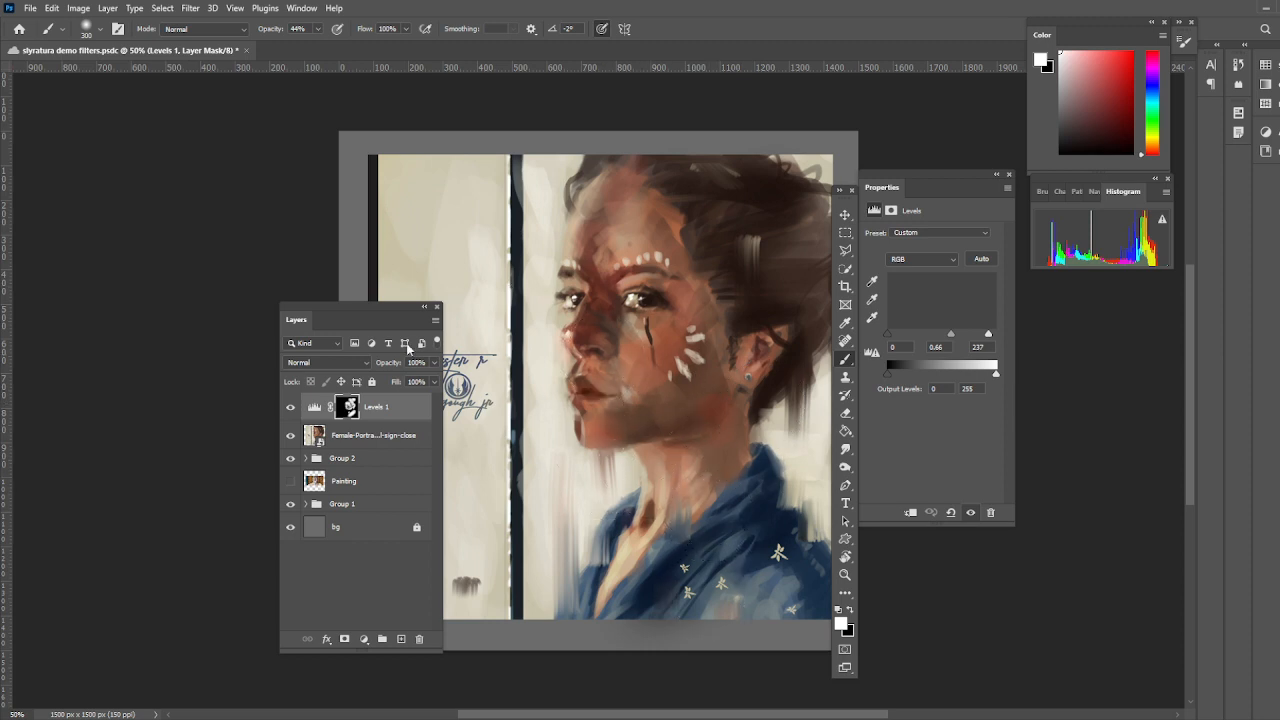
- Delete the hand-masked Levels layer and add a fresh Levels adjustment layer above the portrait
click(400, 410)
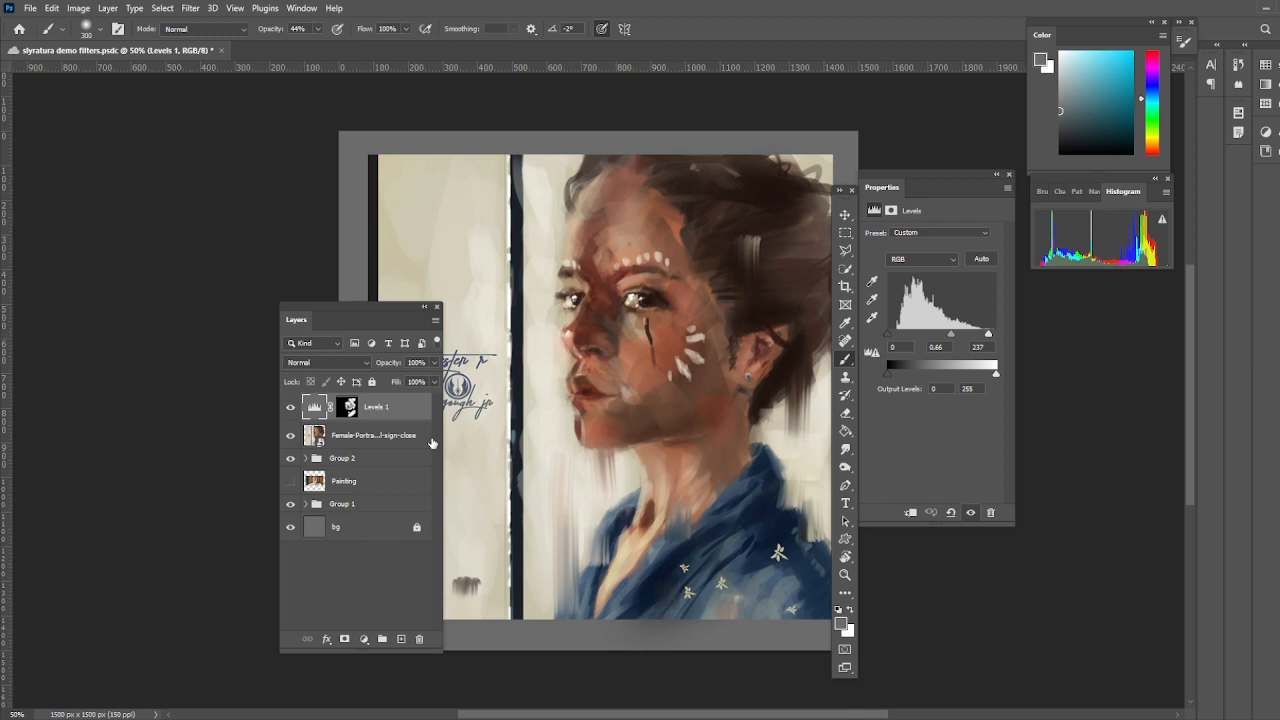
key(Delete)
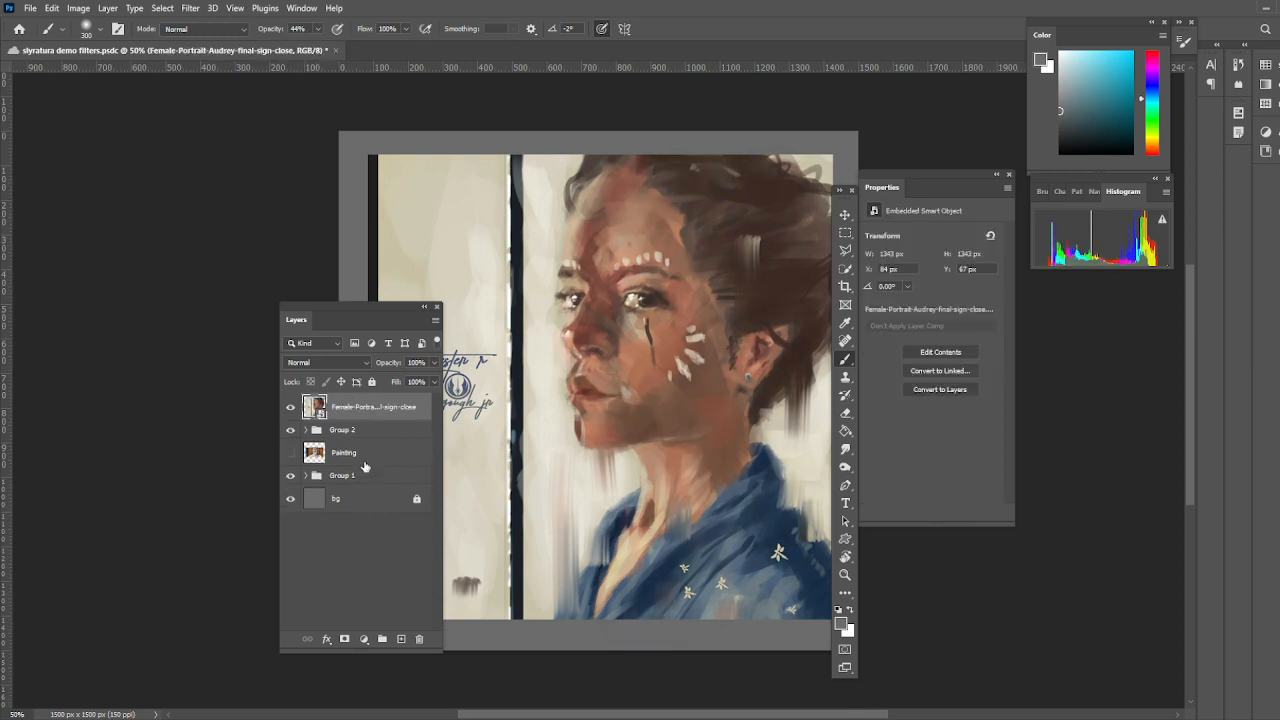
click(363, 639)
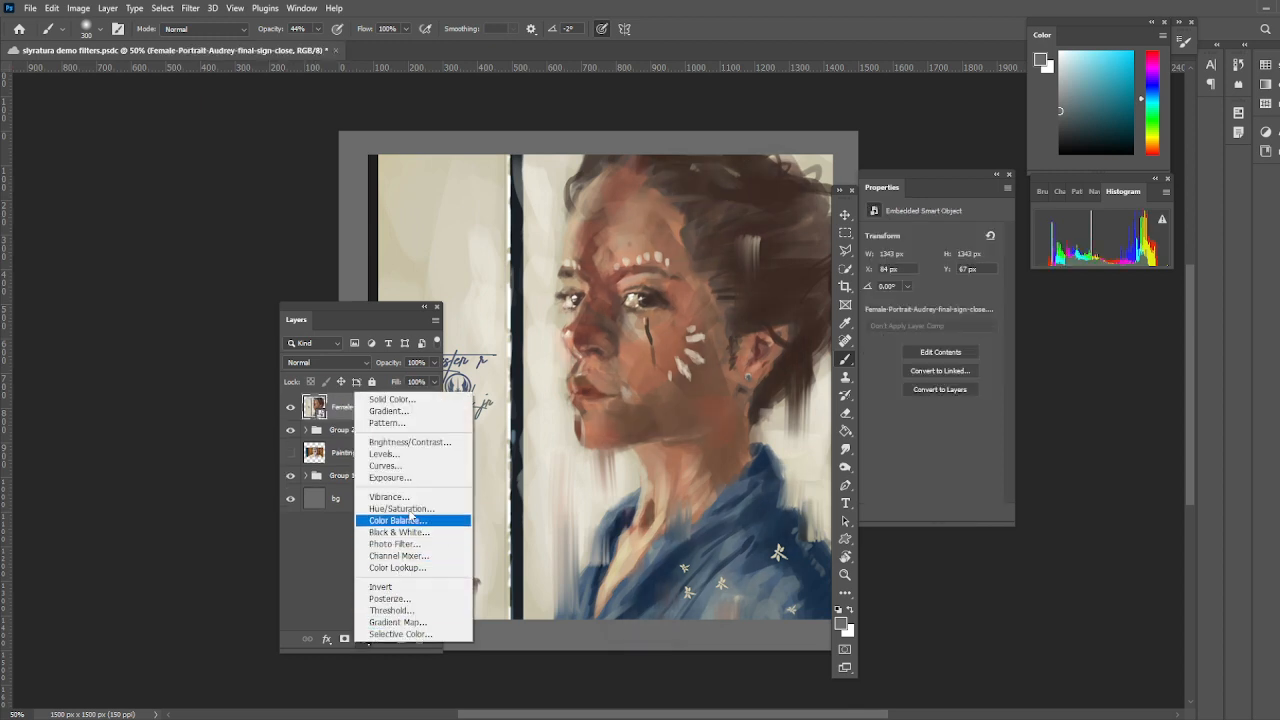
click(424, 457)
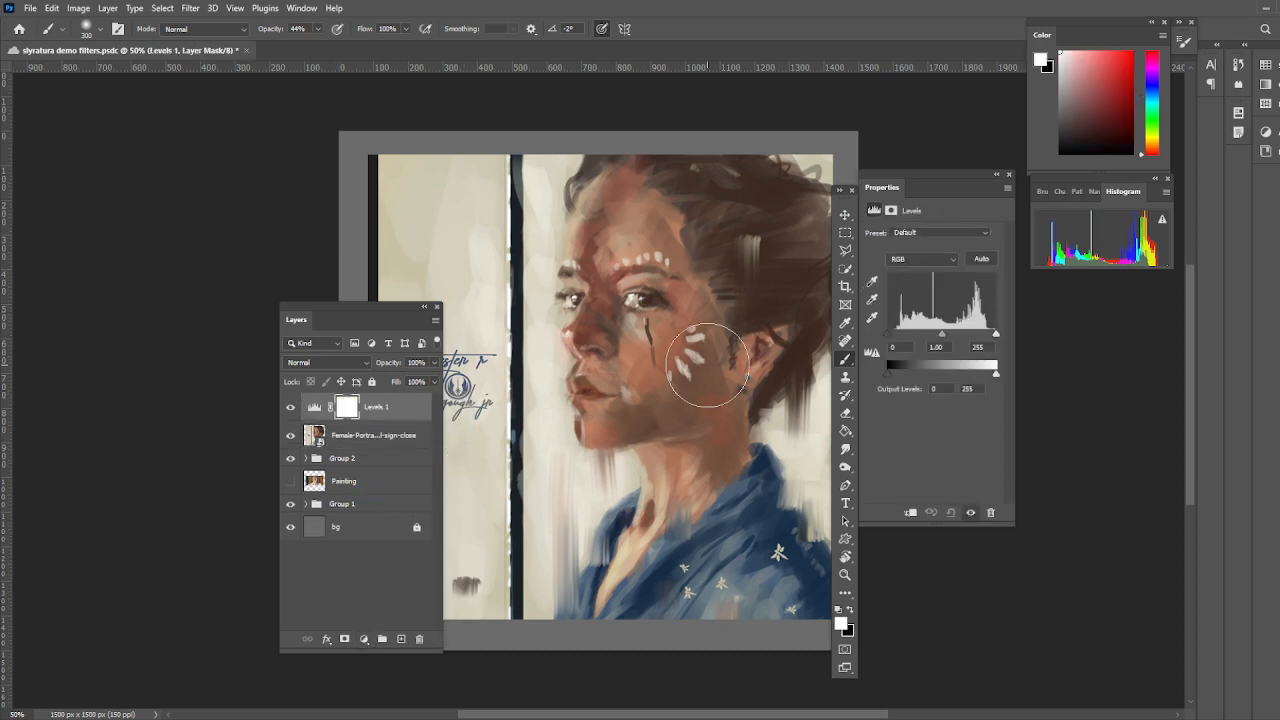
- Apply the Increase Contrast 3 preset to the Levels layer and clip it to the portrait layer below
click(954, 233)
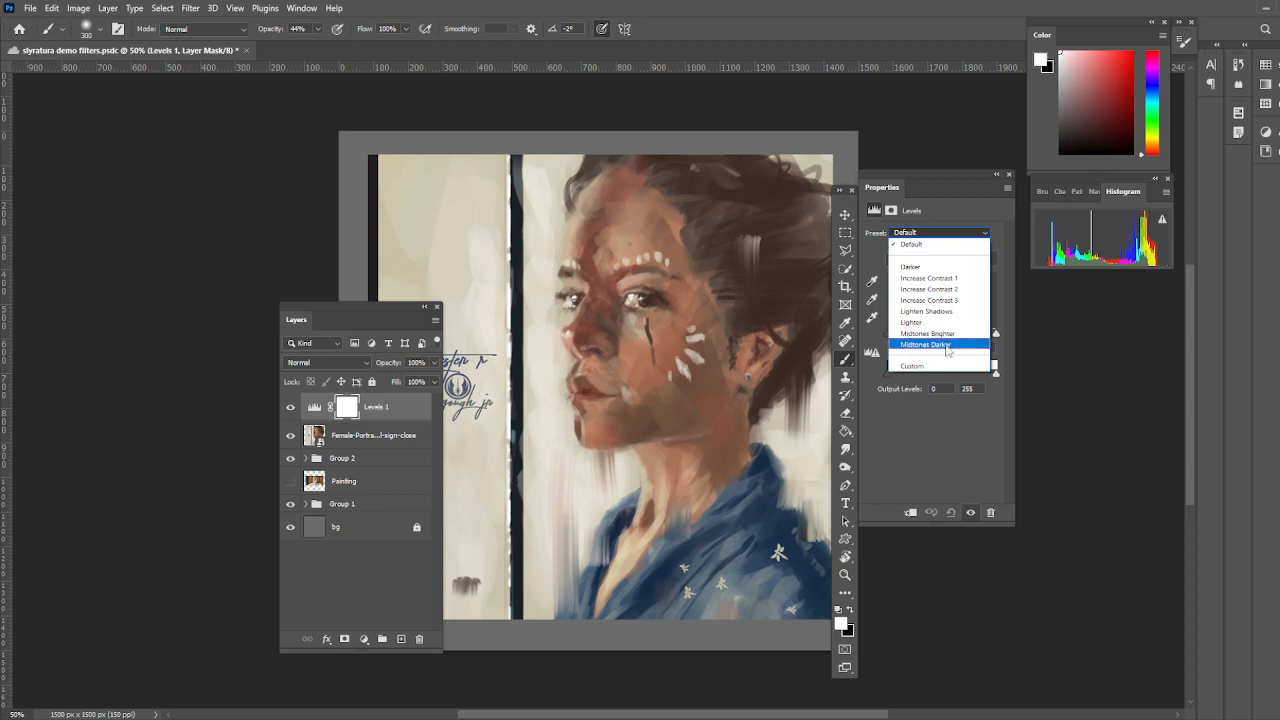
click(929, 278)
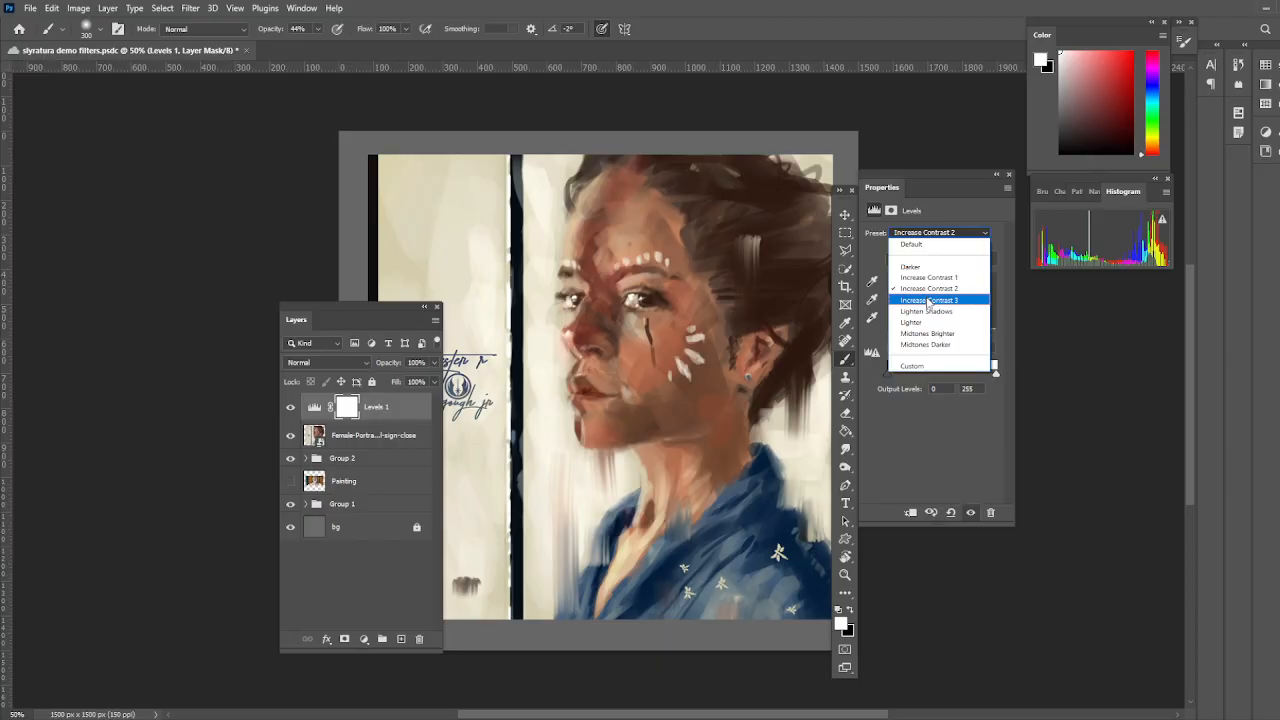
click(925, 294)
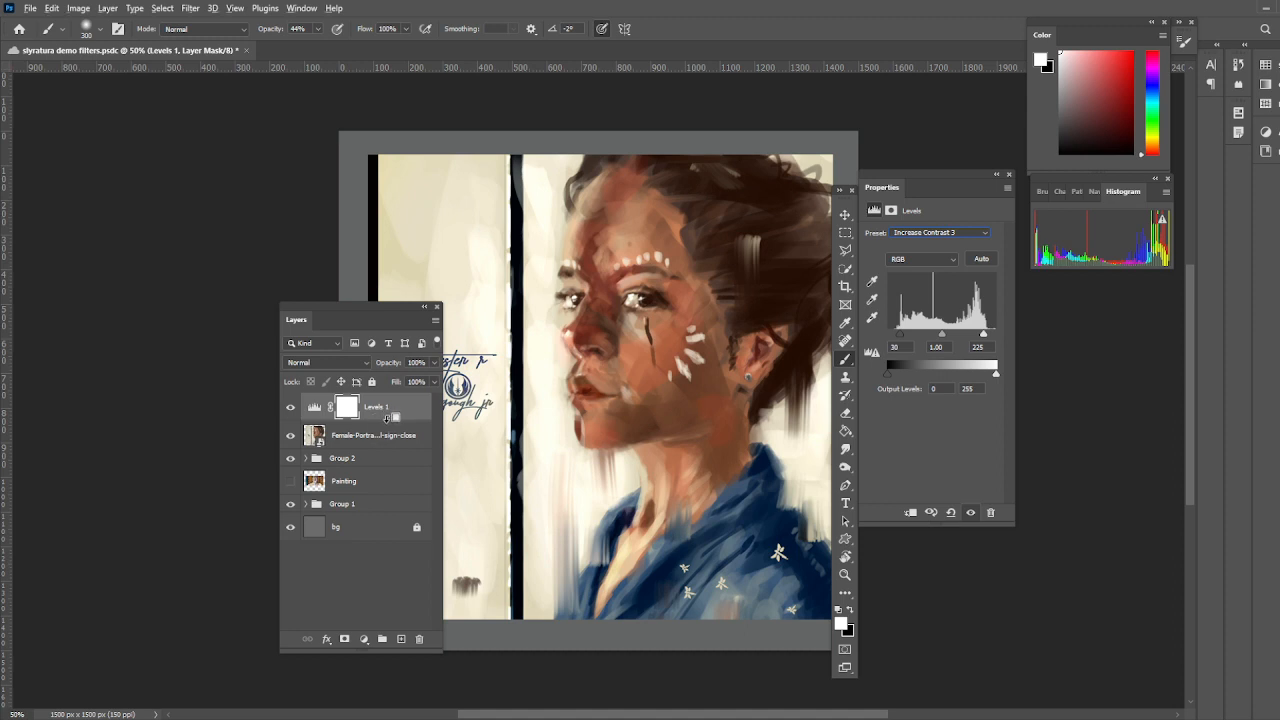
drag(394, 421, 397, 417)
alt+click(397, 418)
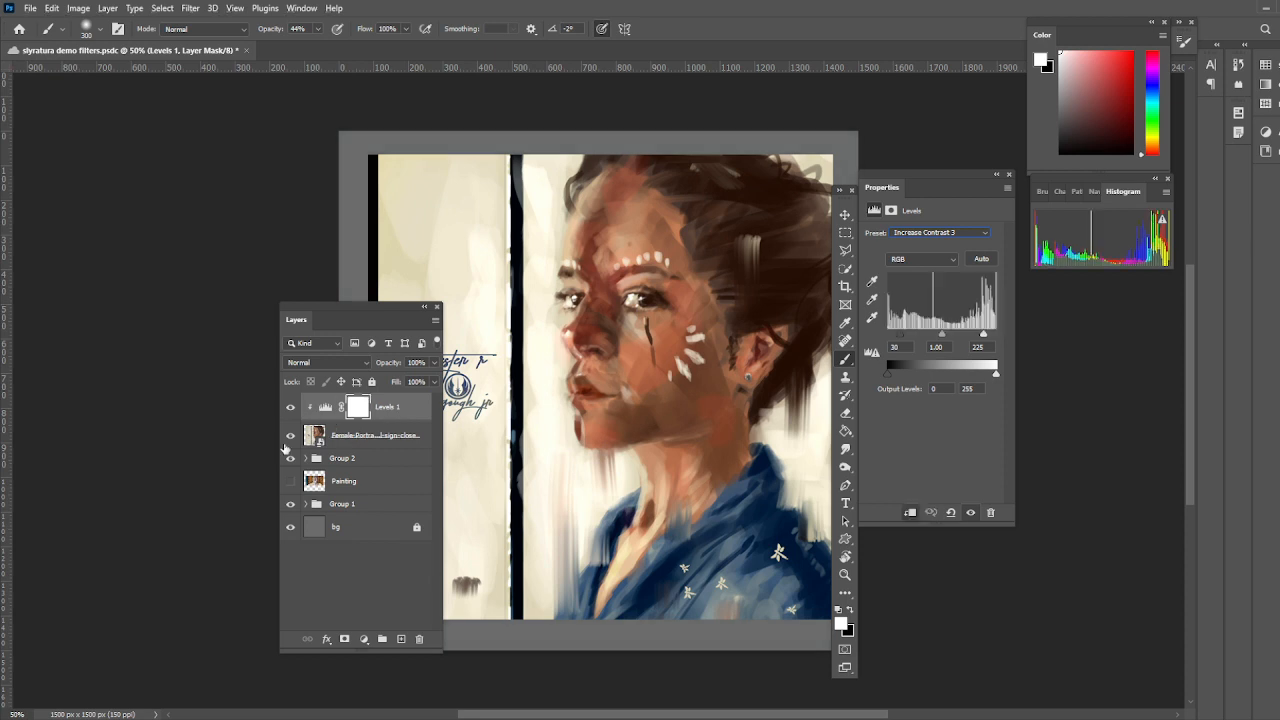